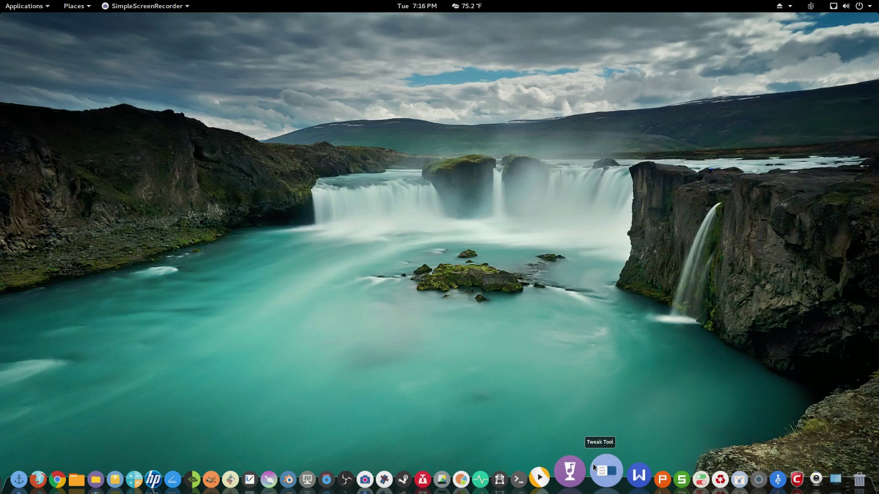
Launch UNetbootin, authenticate with the administrator password, and reposition its window near the desktop's upper corner.
click(754, 472)
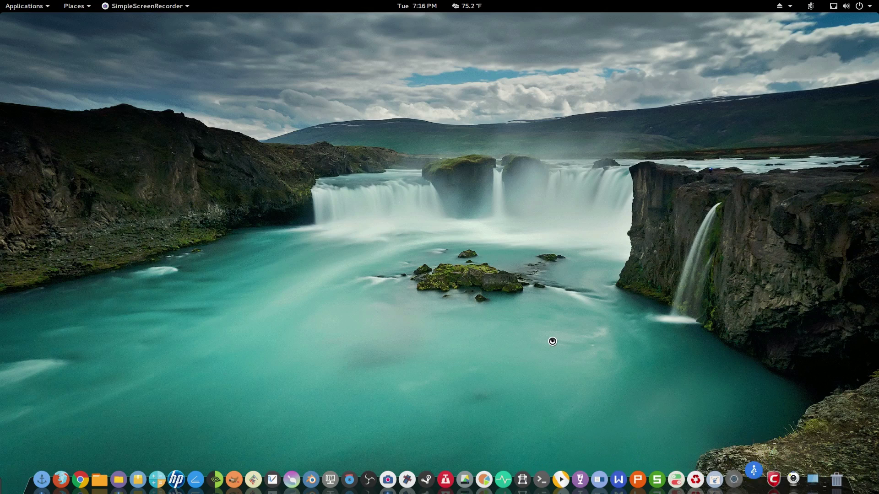
text(•••••••)
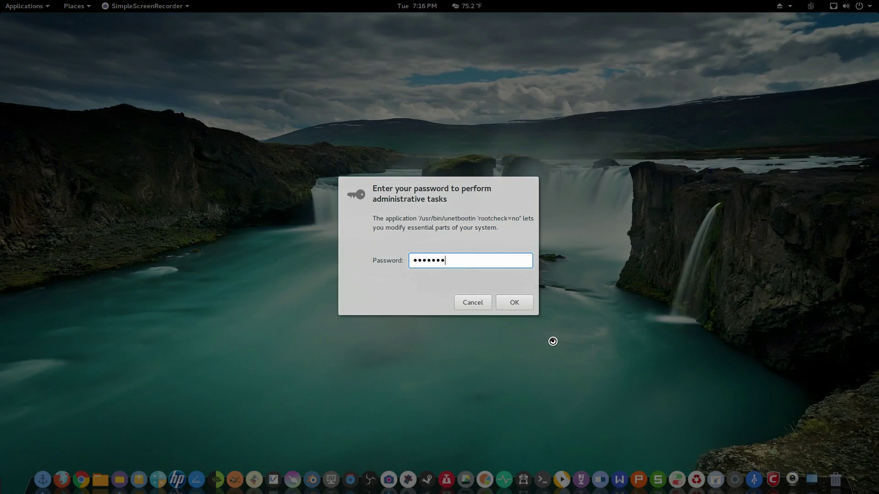
key(Return)
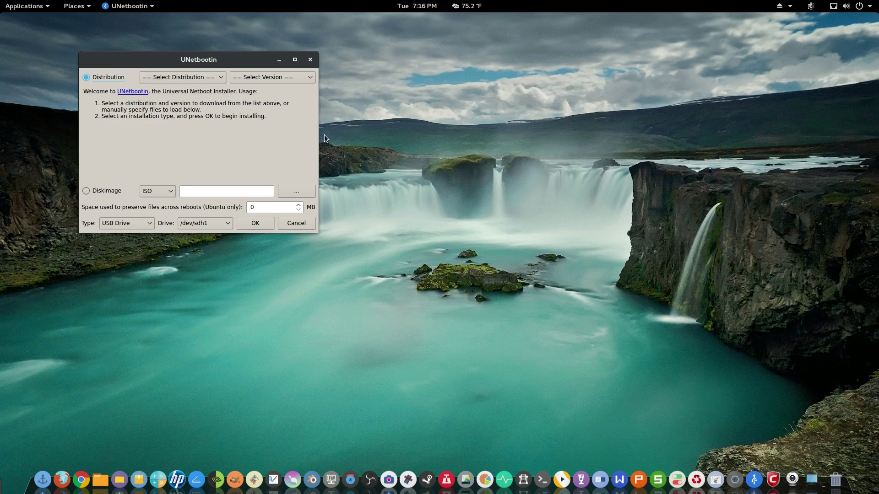
drag(227, 58, 341, 88)
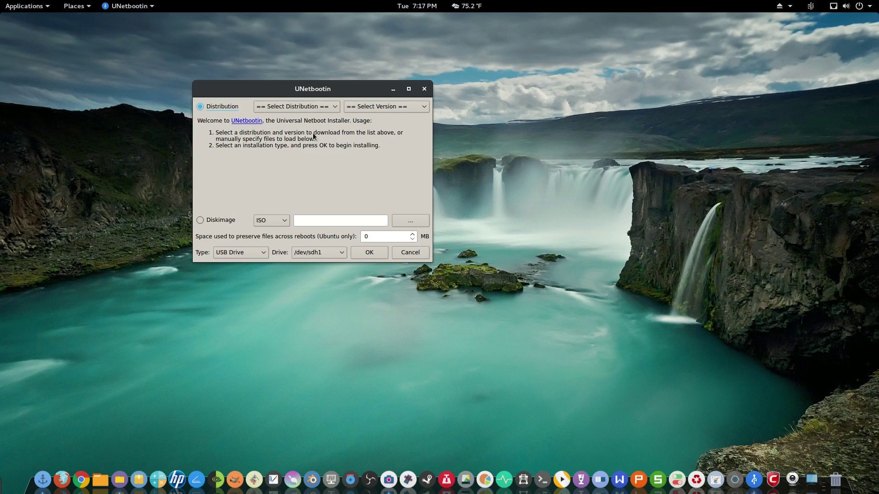
drag(321, 88, 156, 46)
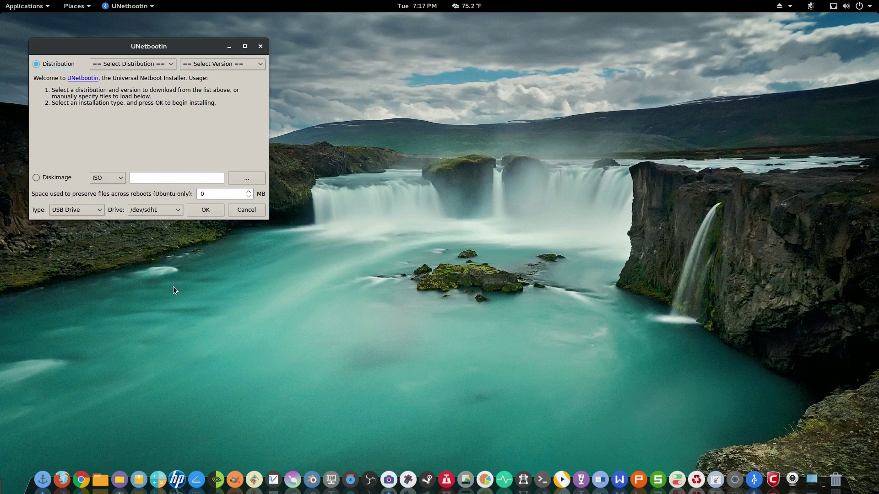
Launch Etcher from the favorite applications and arrange its window side by side with UNetbootin.
click(16, 6)
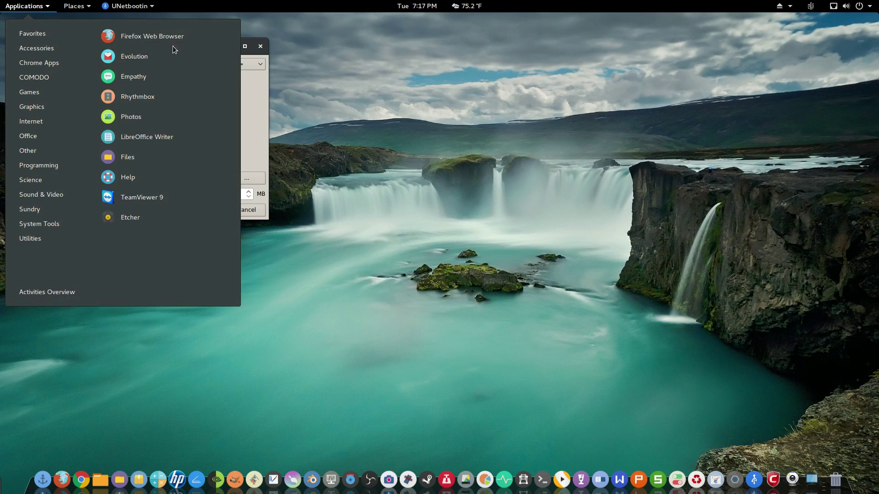
click(124, 220)
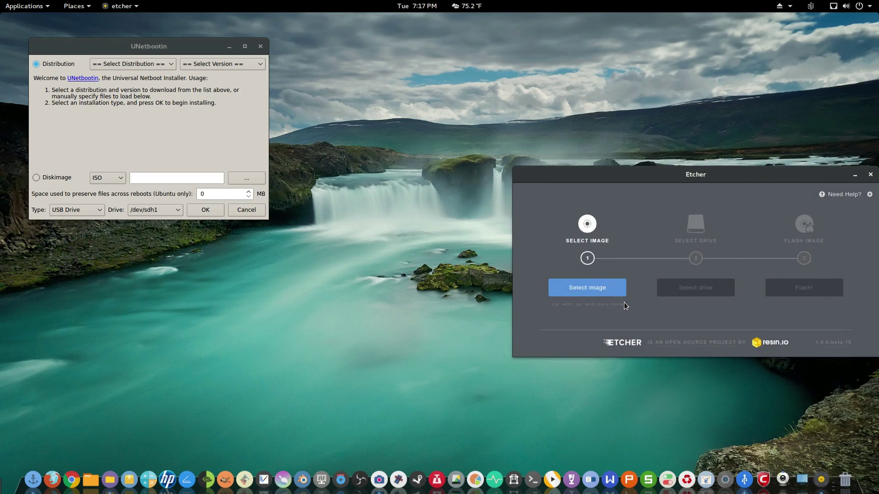
drag(710, 177, 607, 125)
drag(157, 46, 195, 122)
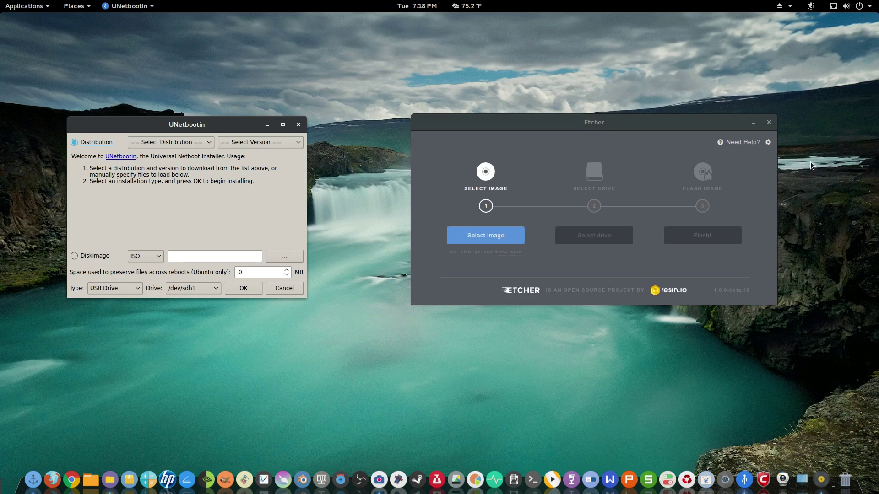
Minimize Etcher, set UNetbootin's source to Diskimage, and check which target drives it offers.
click(752, 123)
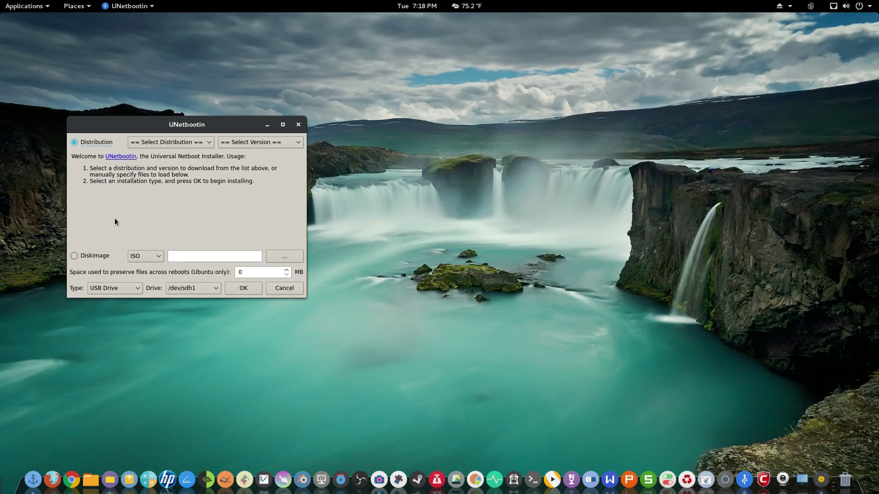
click(75, 256)
click(215, 289)
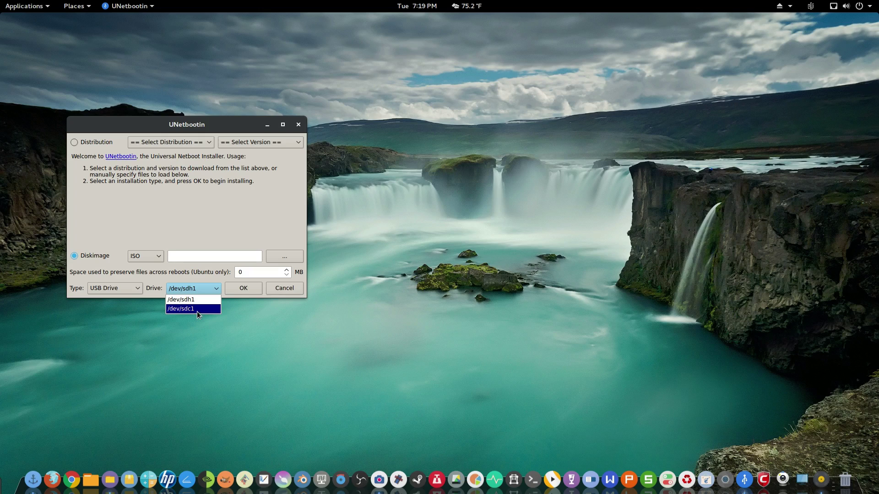
click(217, 290)
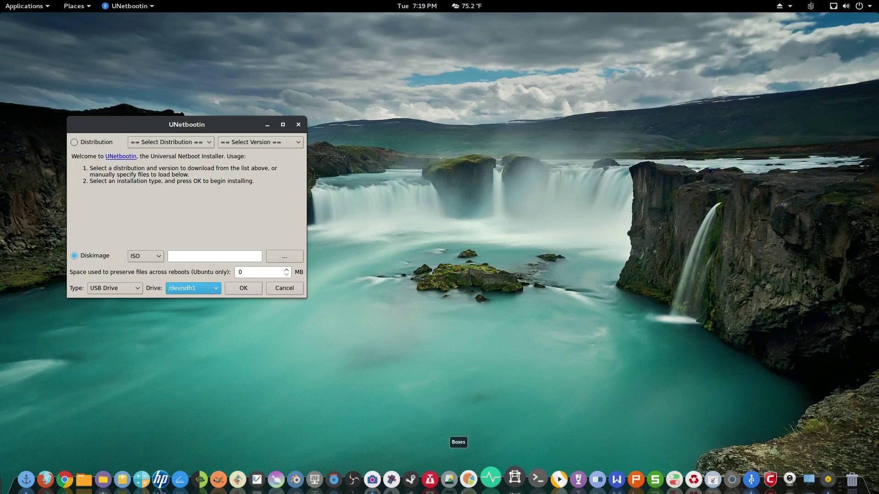
Look up the 16 GB Lexar JumpDrive's device path in the Disks utility and close it.
click(456, 476)
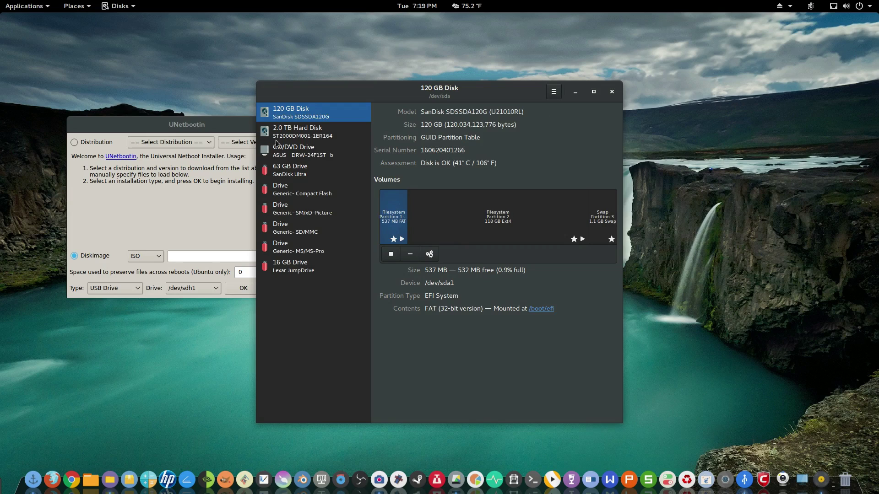
click(303, 270)
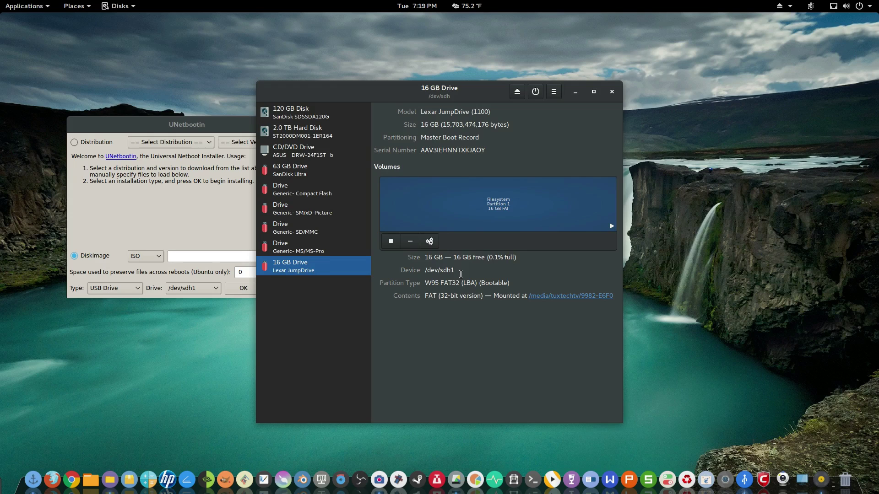
click(609, 92)
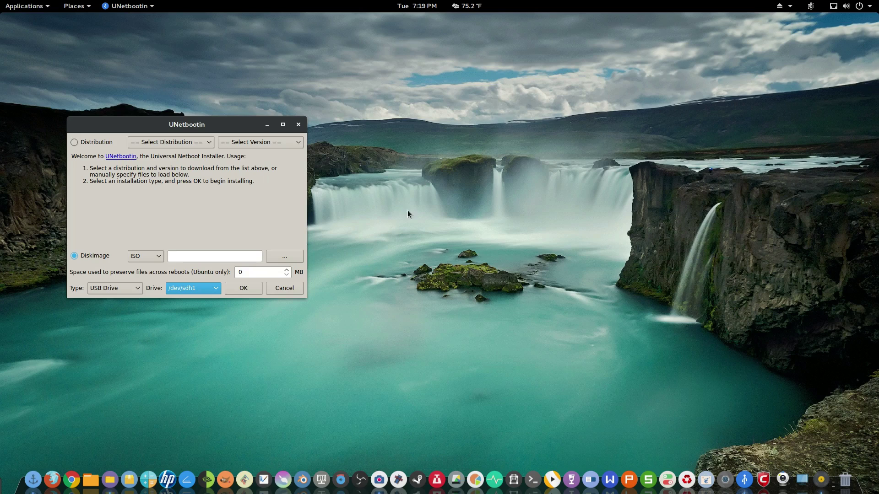
Restore Etcher and browse to the home Downloads folder in UNetbootin's disk image dialog, cancelling without choosing a file.
click(821, 471)
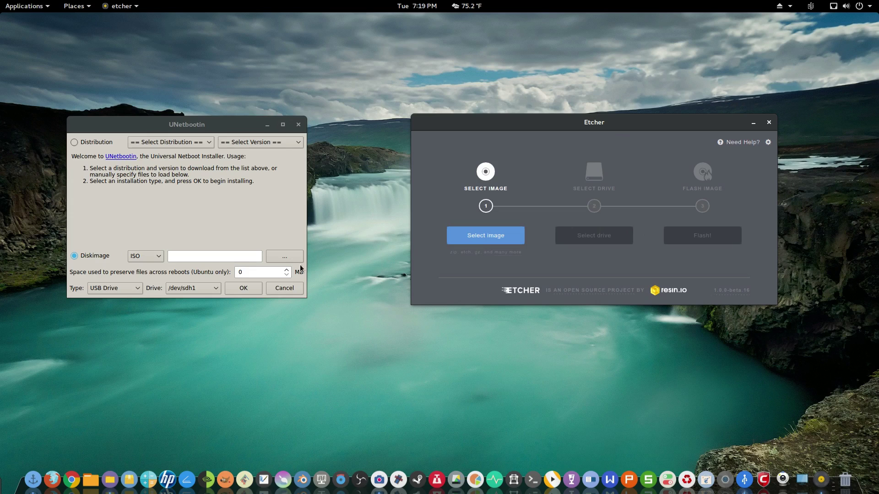
click(277, 257)
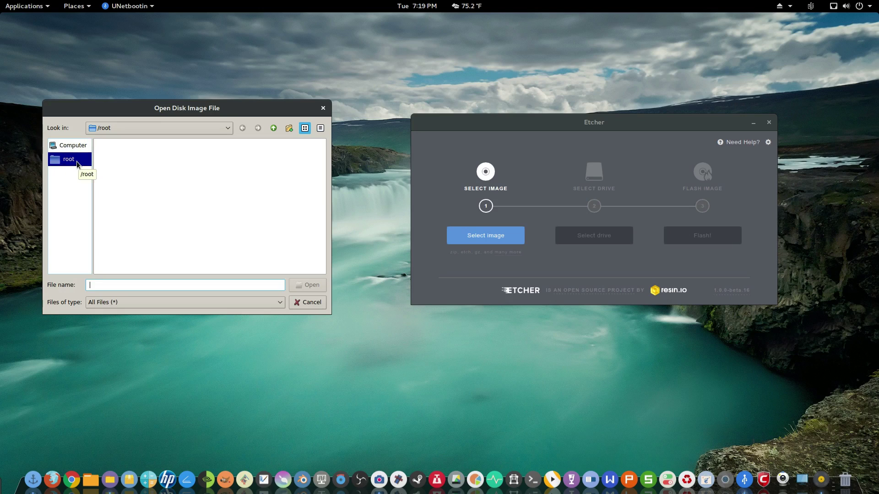
click(79, 150)
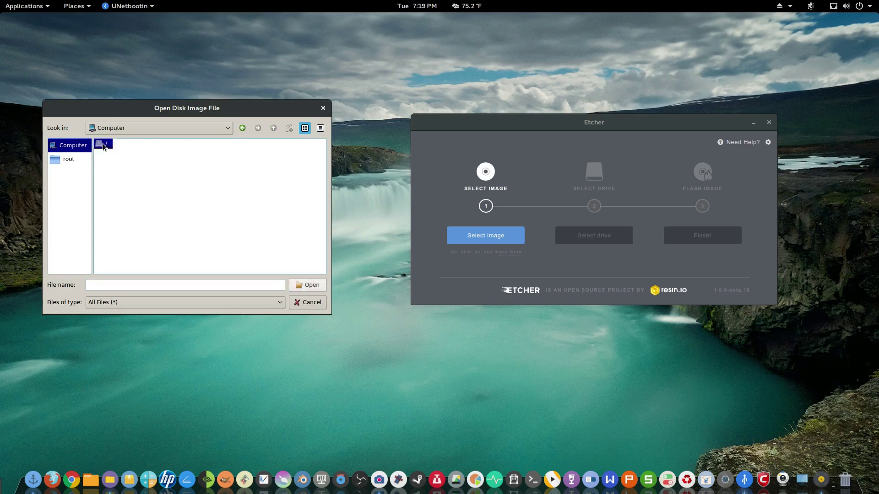
double_click(103, 144)
double_click(110, 195)
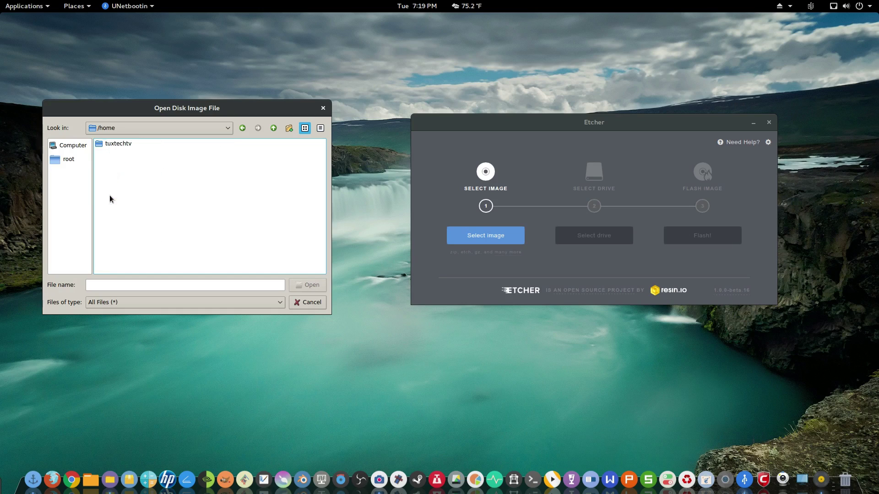
double_click(114, 145)
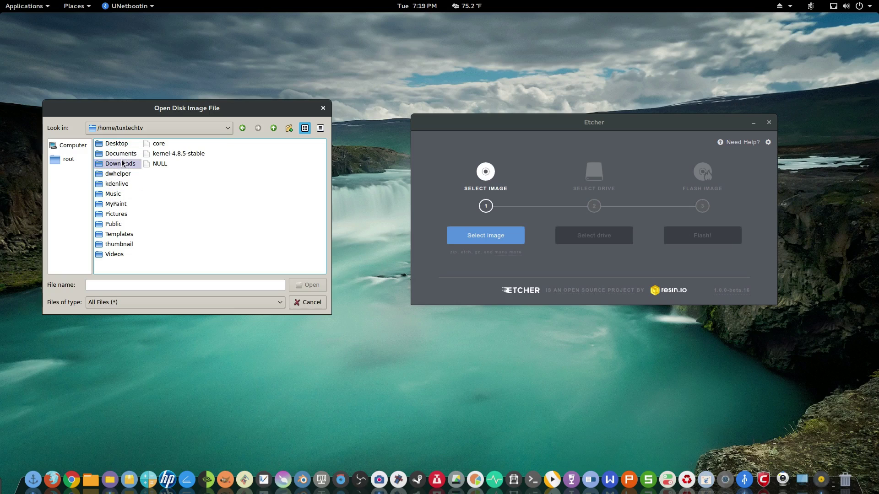
double_click(122, 165)
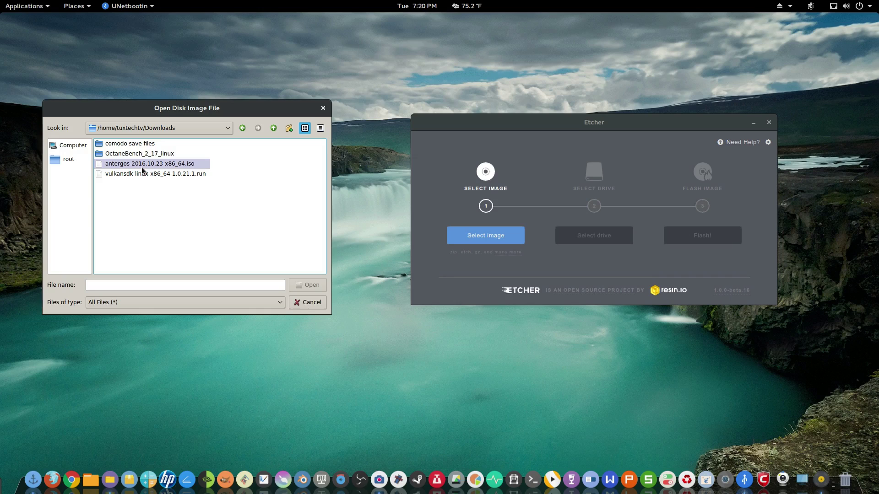
click(303, 302)
Load antergos-2016.10.23-x86_64.iso from the Downloads folder as the image in Etcher.
drag(570, 131, 532, 128)
click(458, 232)
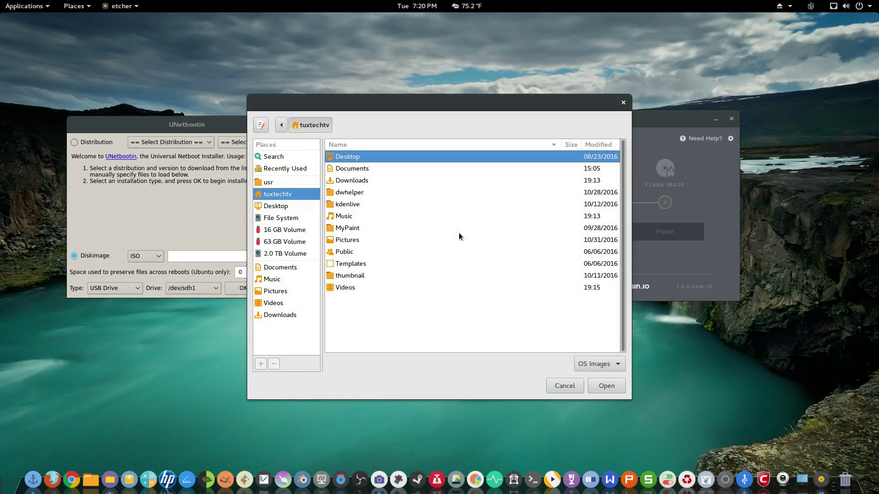
click(359, 181)
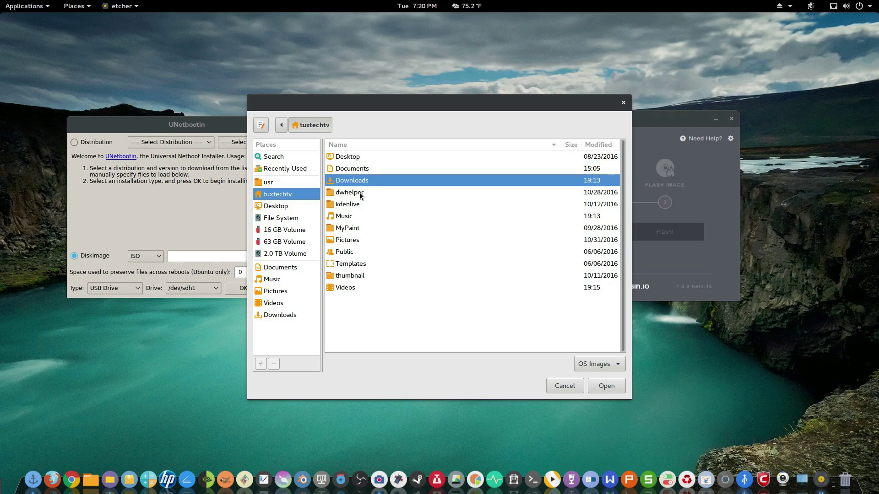
double_click(366, 182)
click(381, 183)
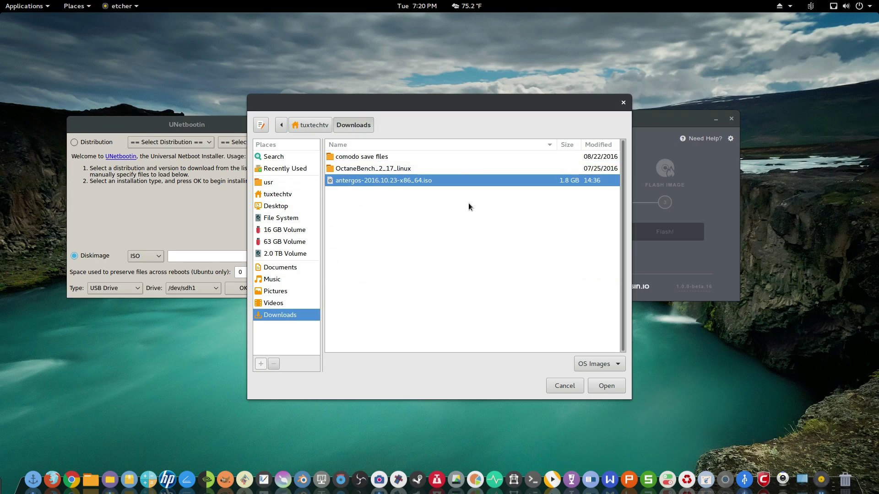
click(603, 386)
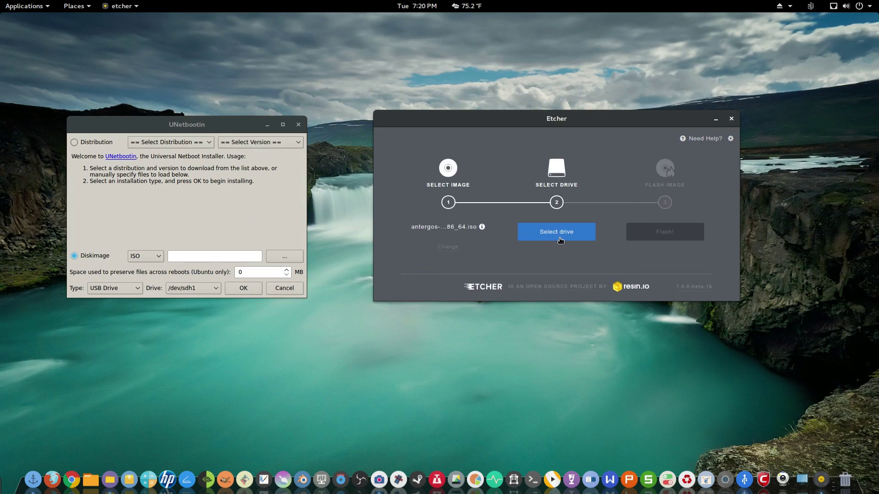
Check UNetbootin's drive list and select the 15.7 GB JumpDrive (/dev/sdh) as Etcher's target drive.
click(209, 287)
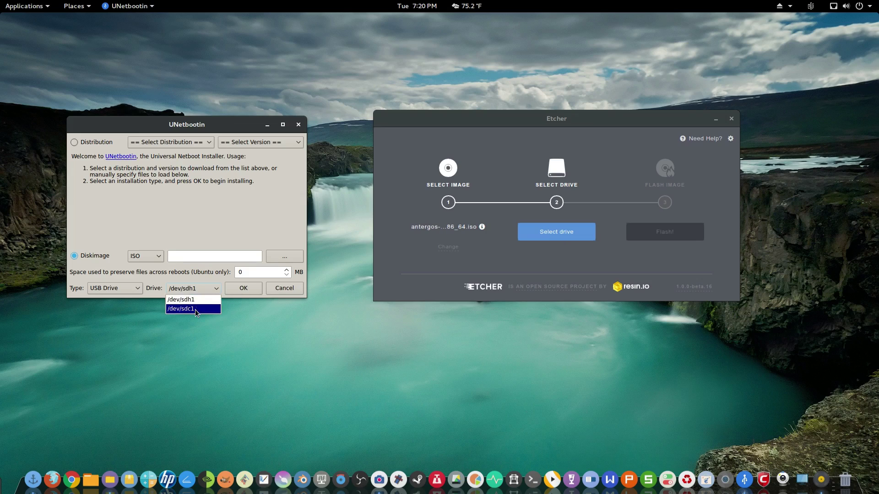
click(243, 225)
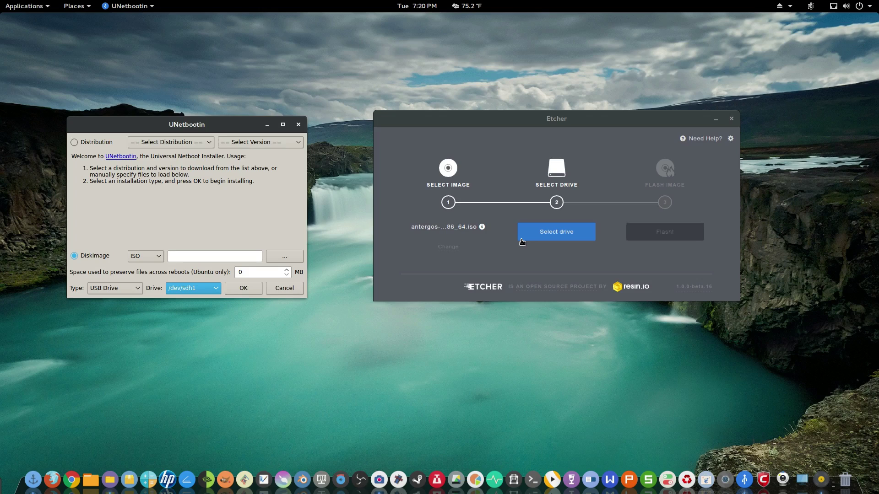
click(557, 232)
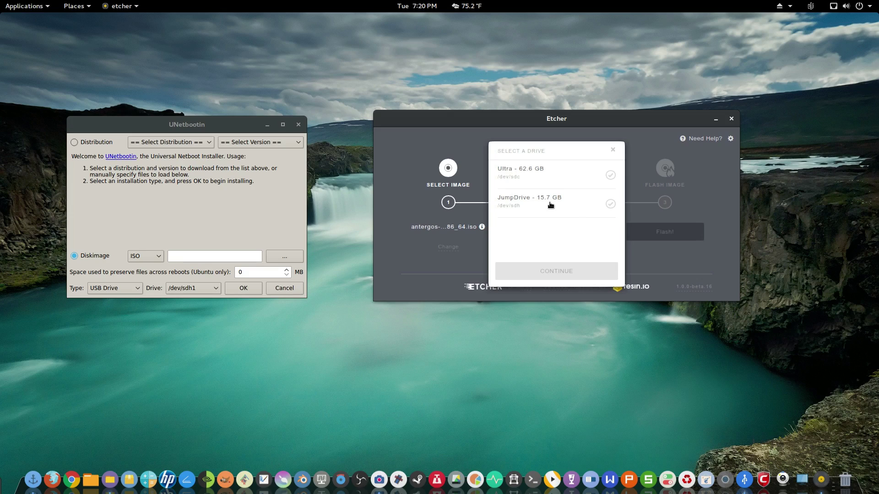
click(550, 204)
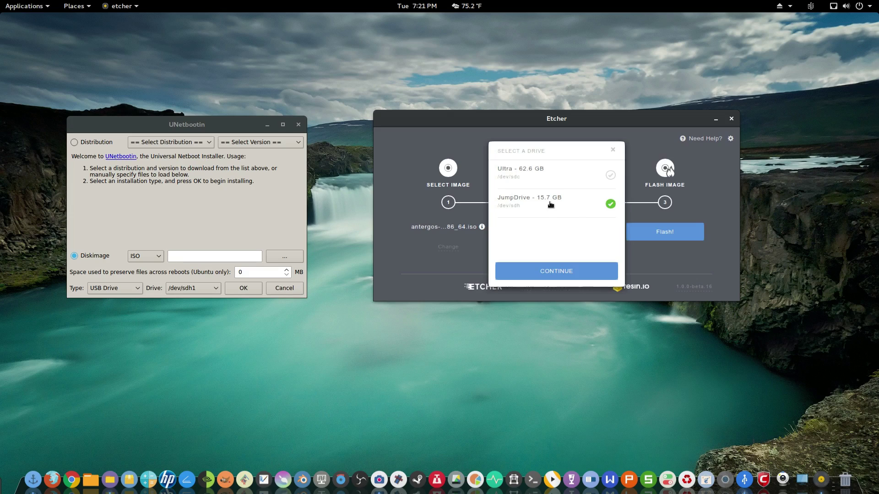
click(614, 150)
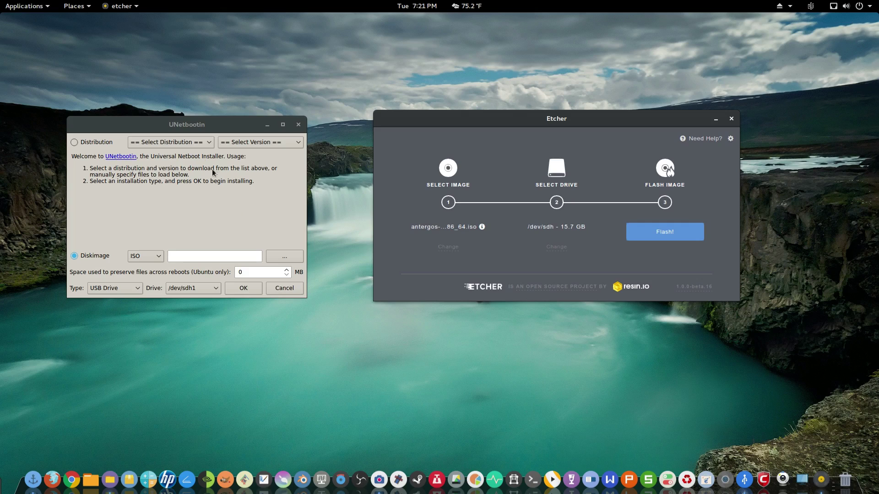
Close UNetbootin and Etcher without writing the image to the drive.
drag(209, 126, 205, 113)
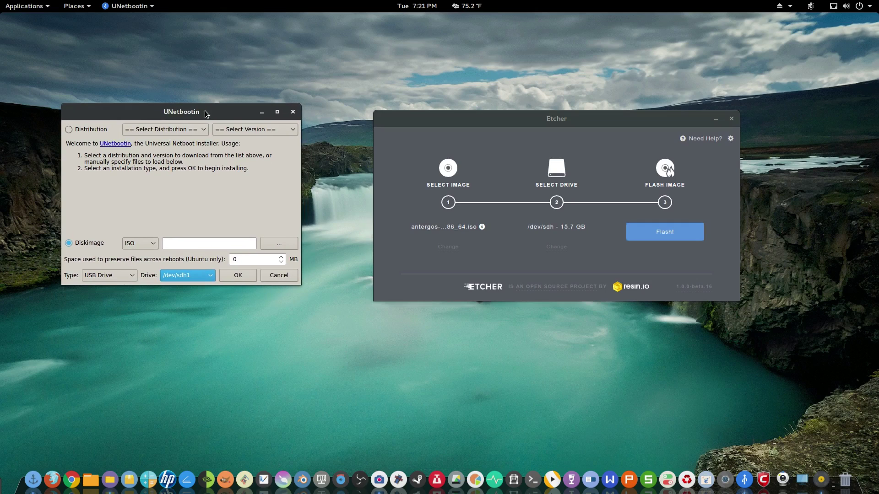
click(294, 112)
drag(484, 119, 328, 112)
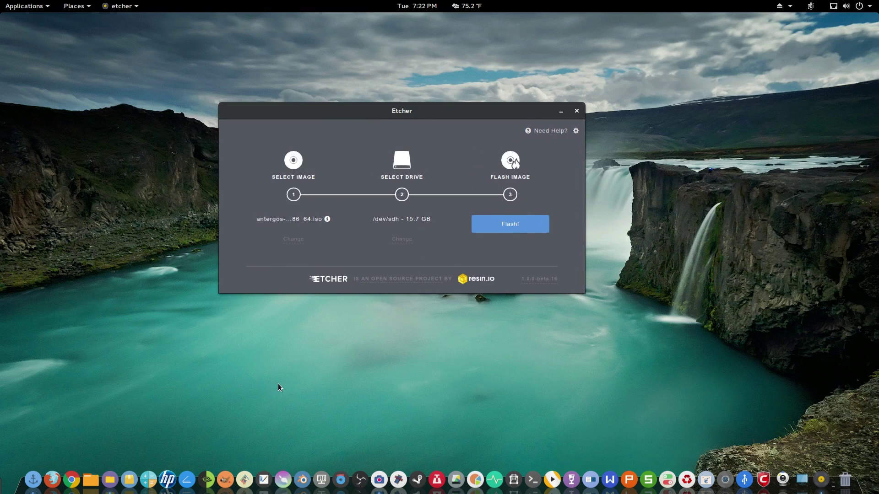
click(577, 112)
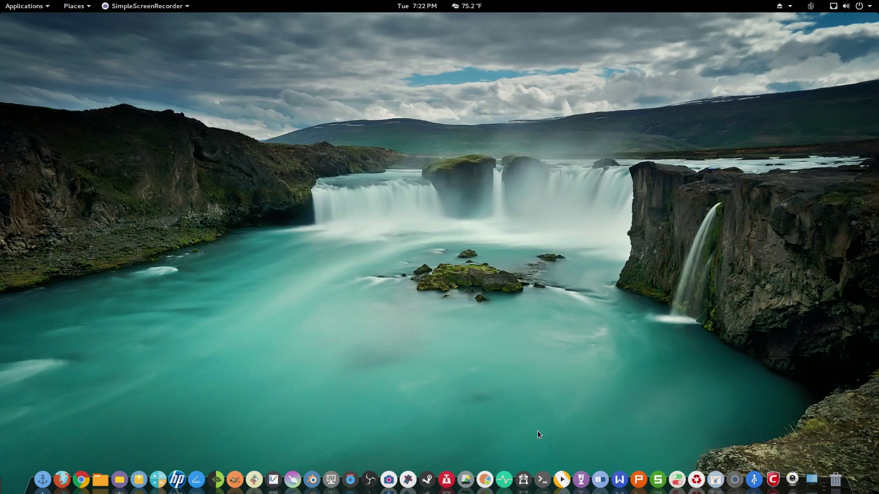
Run Etcher-linux-x64.AppImage from the Music folder in the file manager, declining the desktop file installation.
click(119, 472)
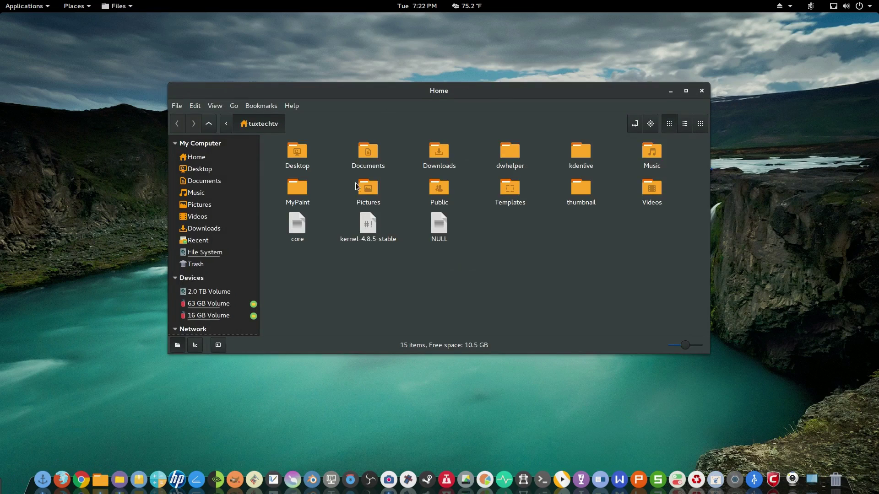
click(206, 216)
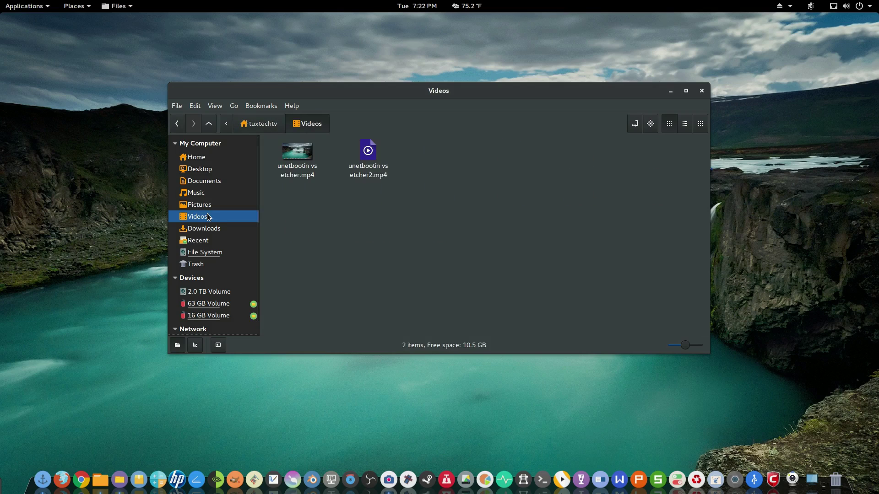
click(207, 194)
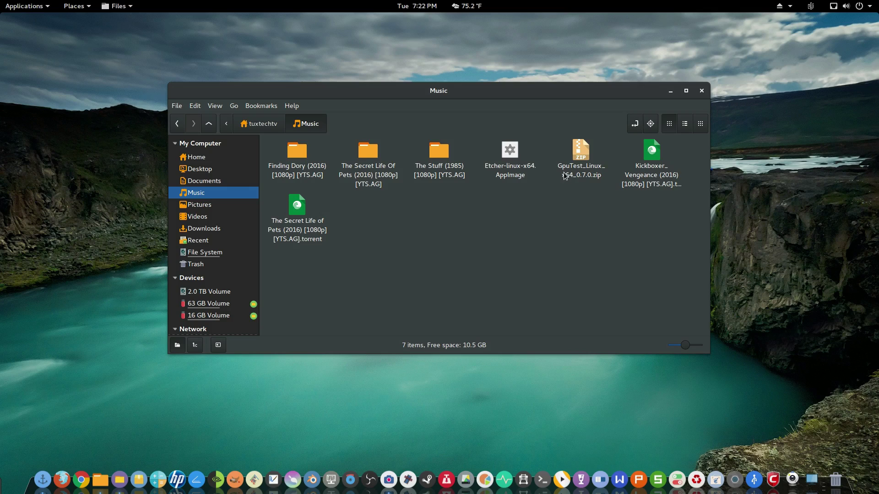
double_click(506, 158)
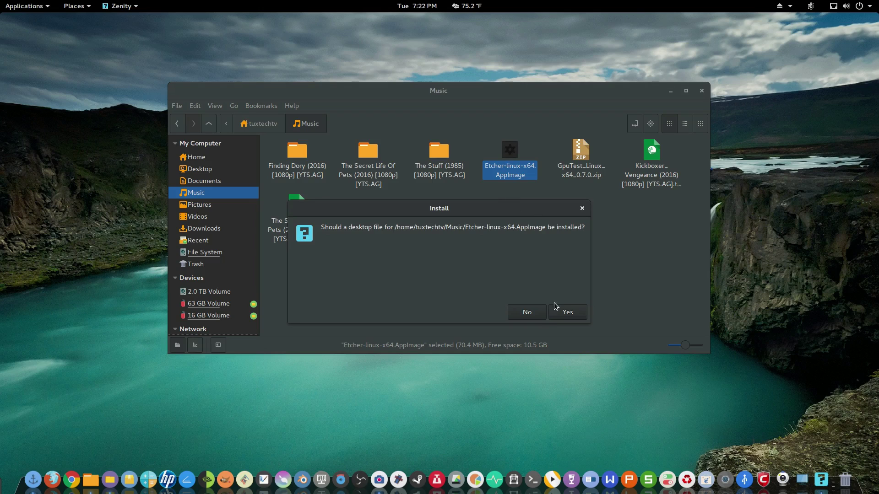
click(526, 311)
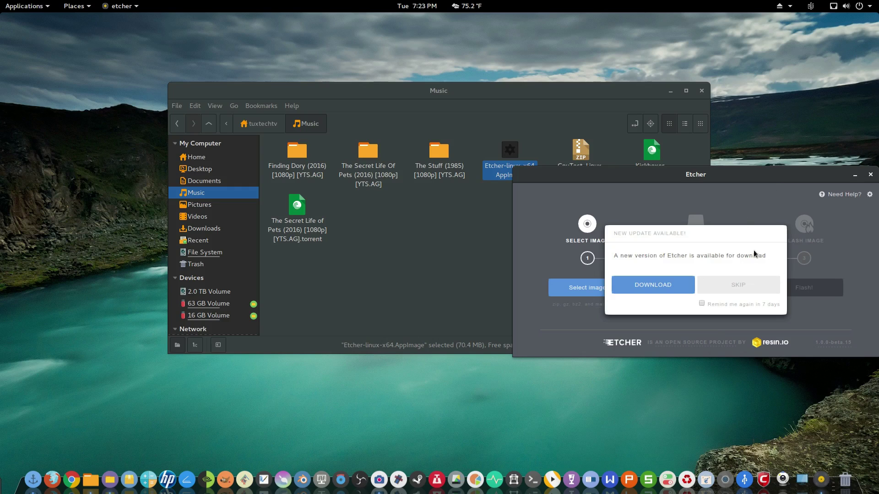
Move the Etcher window over the file manager, and close both without downloading the update.
drag(761, 175, 535, 226)
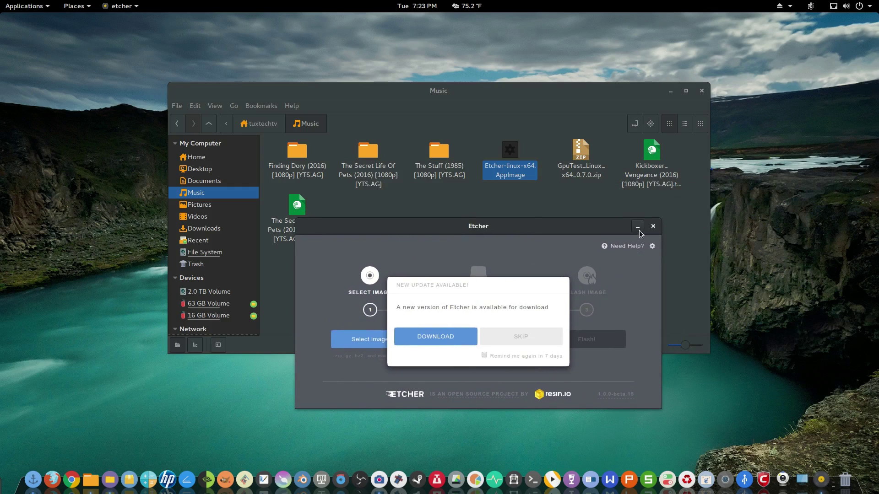
click(653, 227)
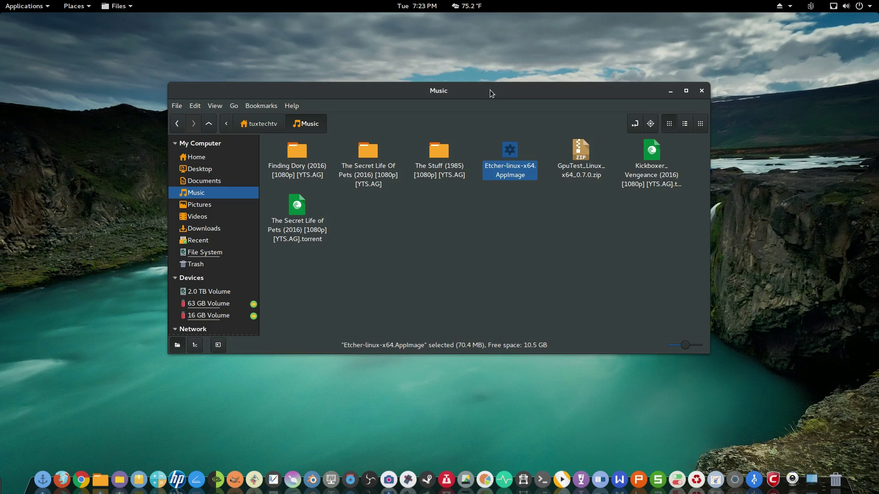
click(702, 91)
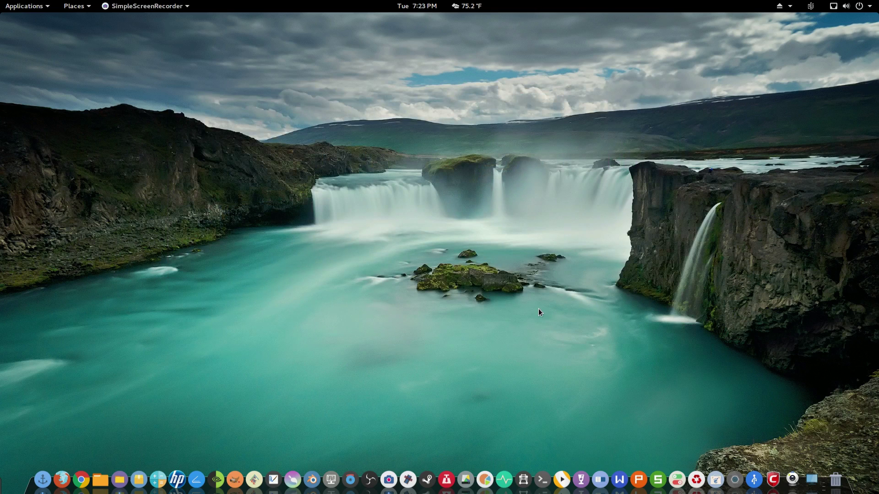